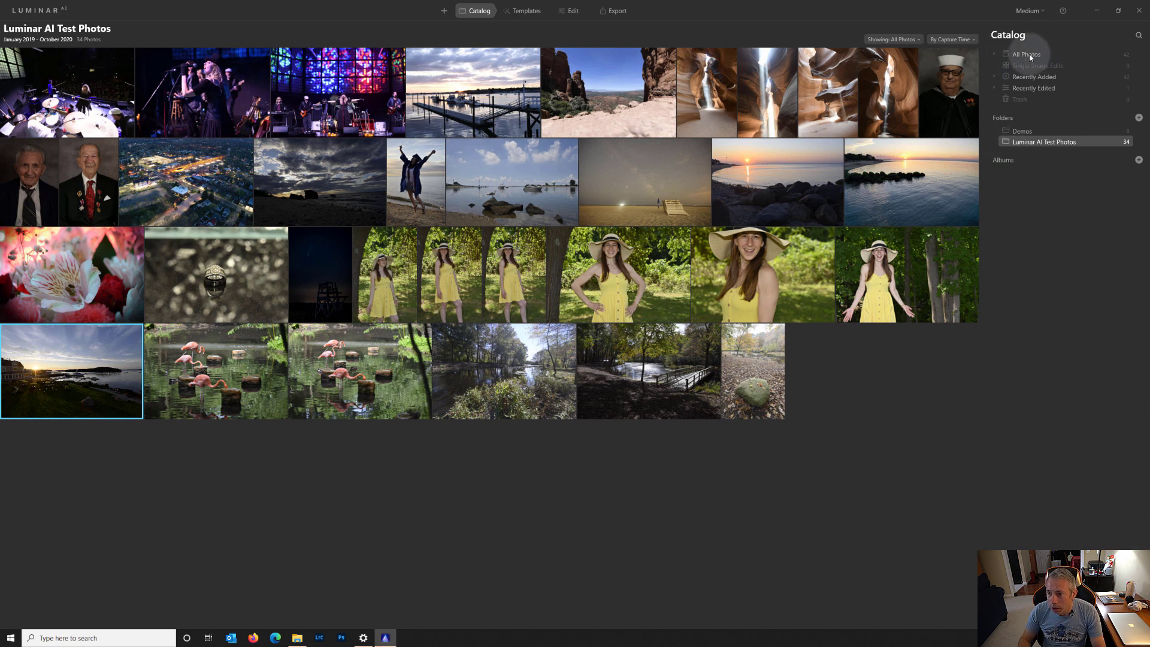
Browse the catalog folders, return to All Photos, and open the harbour sunset photo _NZ70585.NEF in single-image view
click(1029, 57)
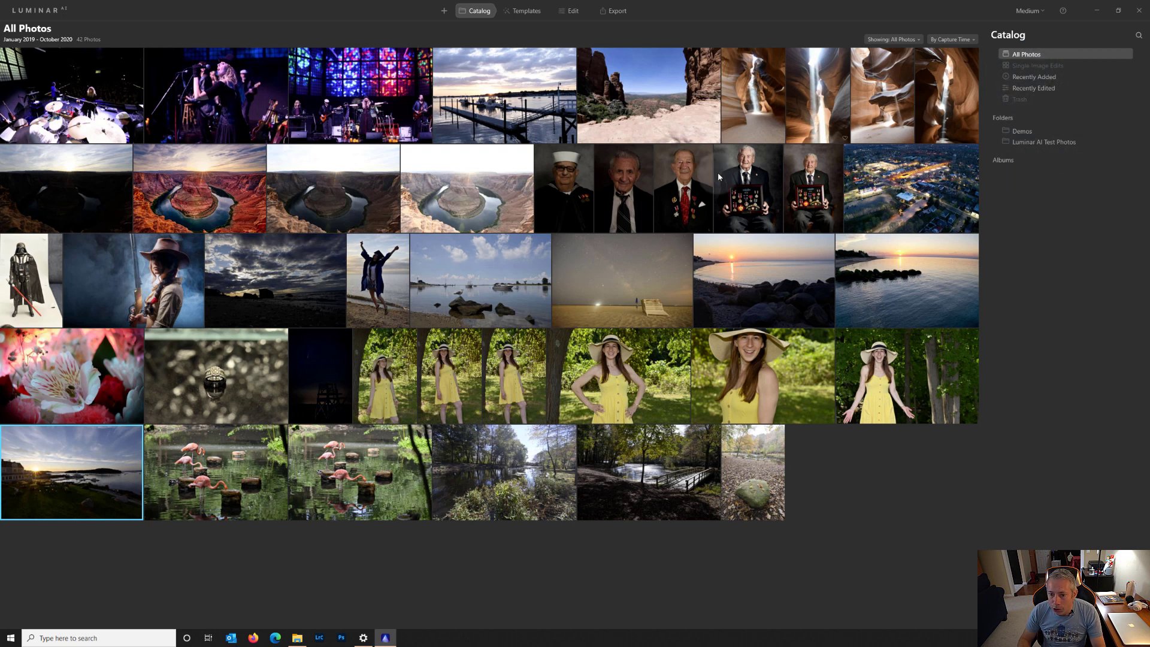
click(1014, 134)
click(1034, 144)
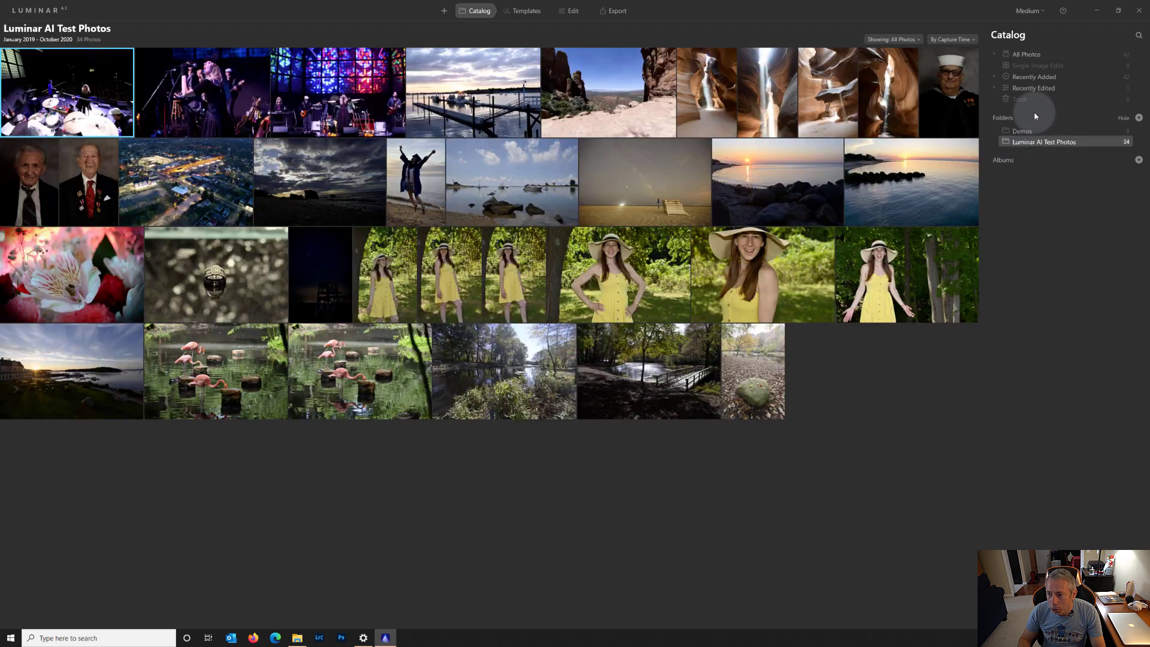
click(1025, 55)
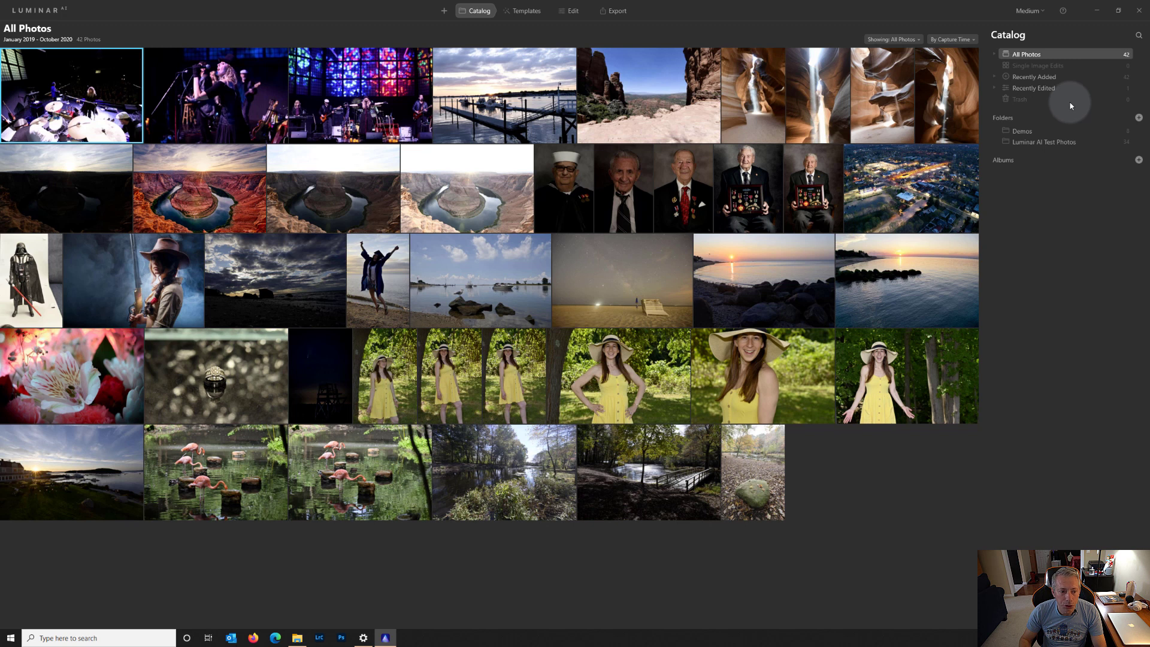
double_click(102, 457)
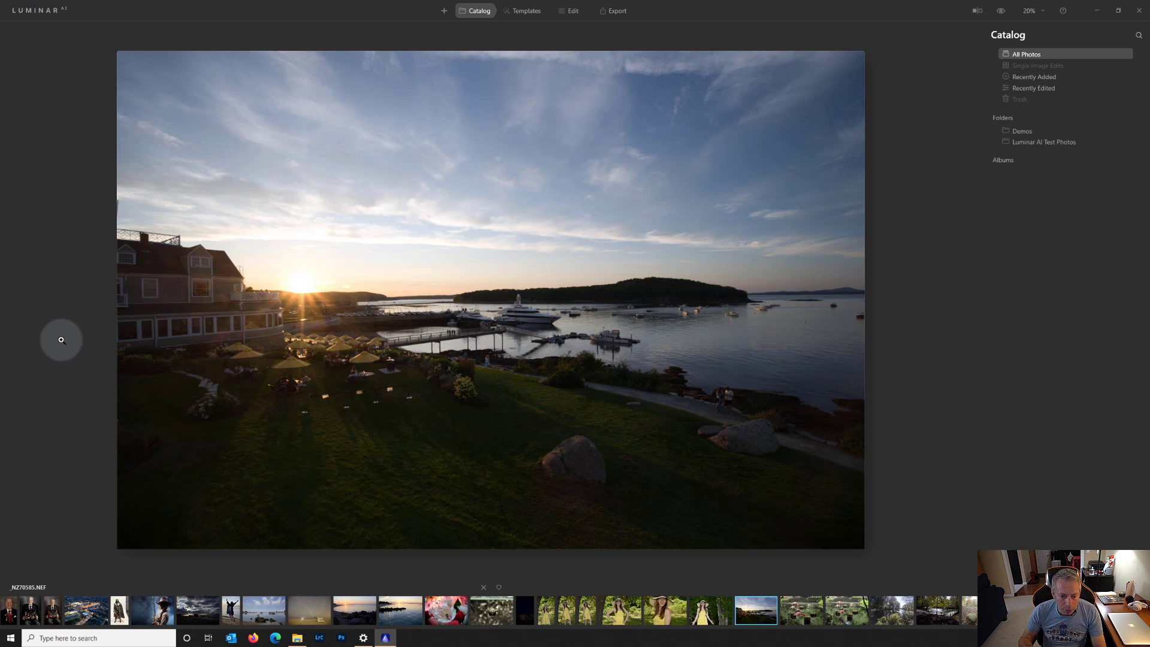
Preview the Sunsets Collection templates Dream Film, Argent, Hyperdrive, Impact and Toscana on the photo, and apply Impact
click(535, 15)
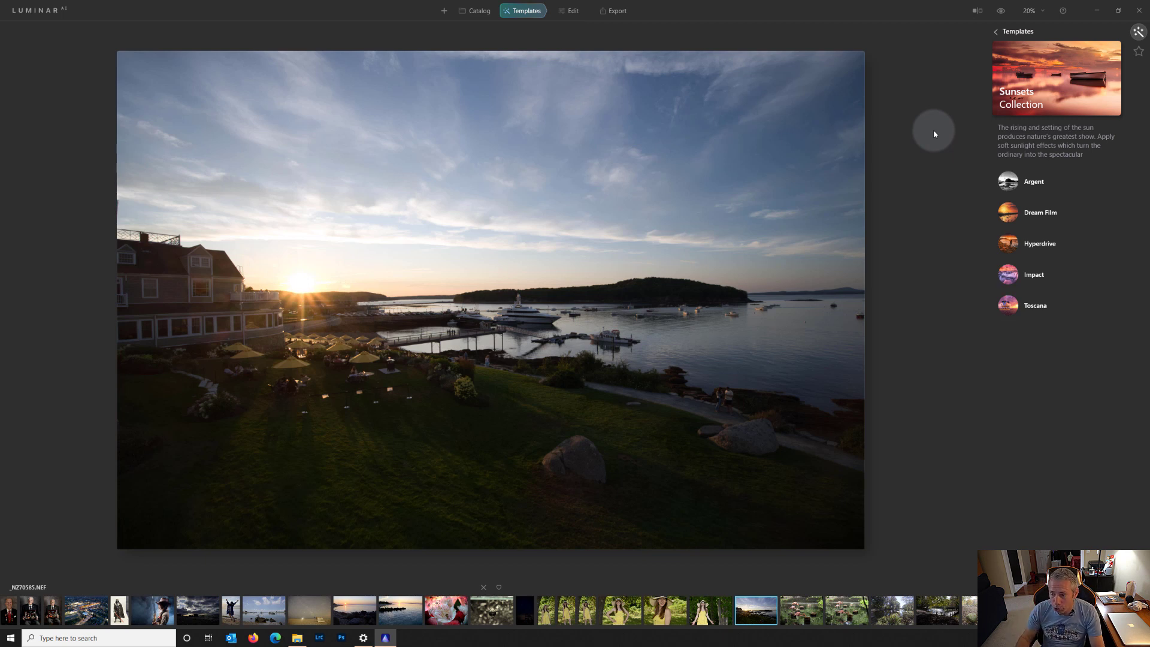
click(1032, 222)
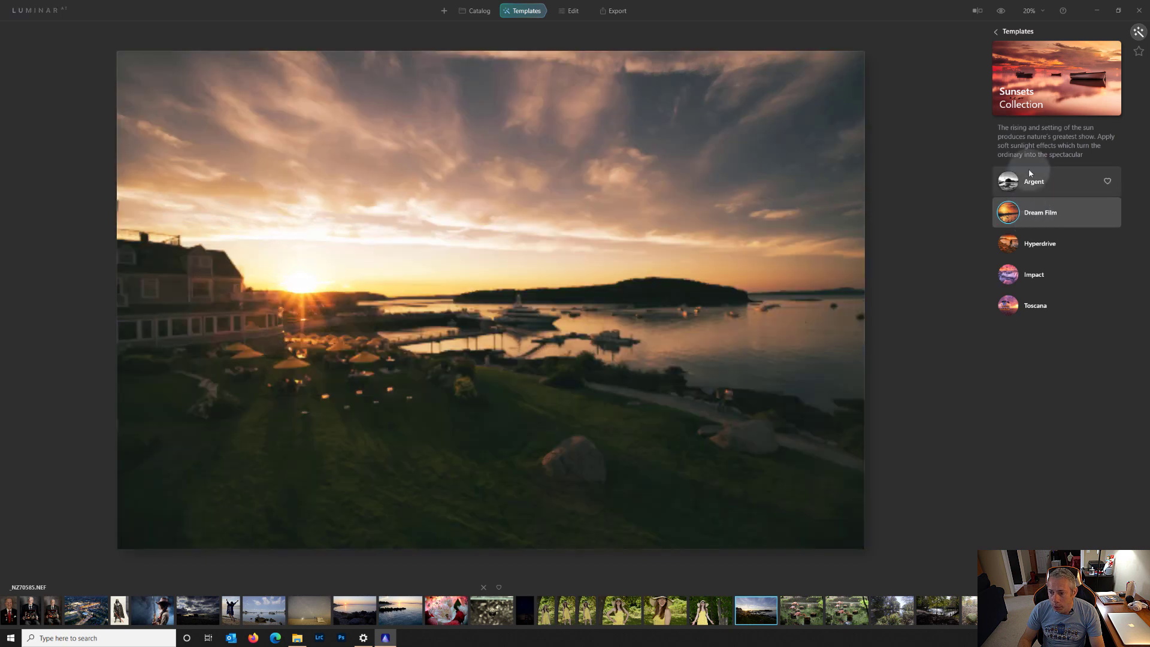
click(1030, 183)
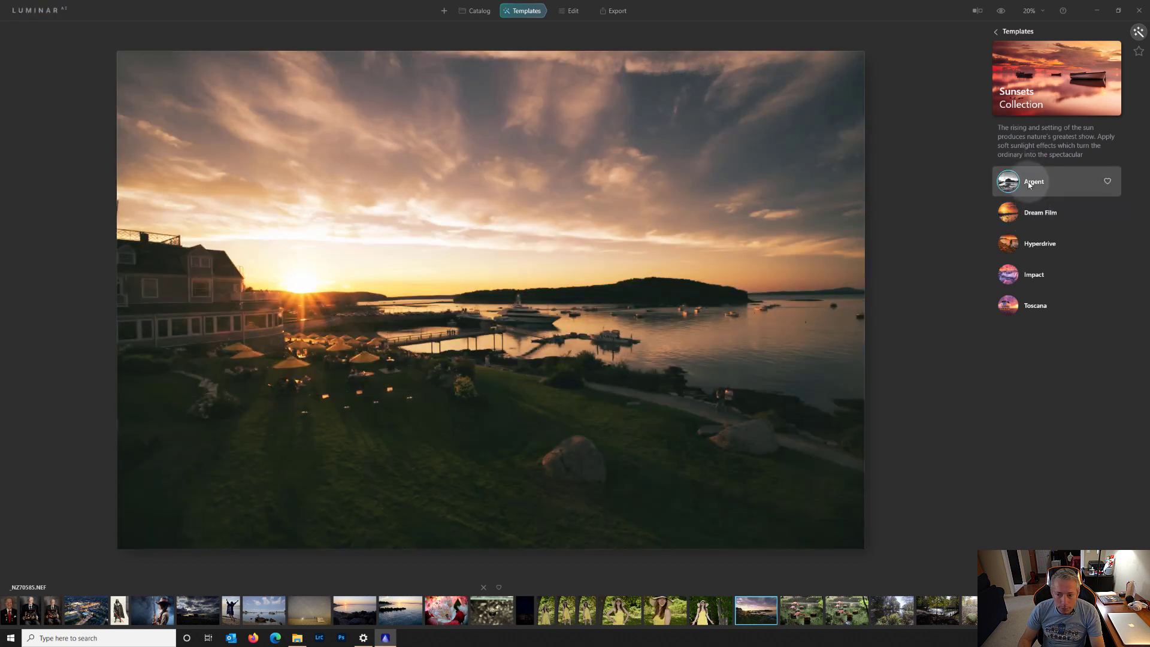
click(1037, 243)
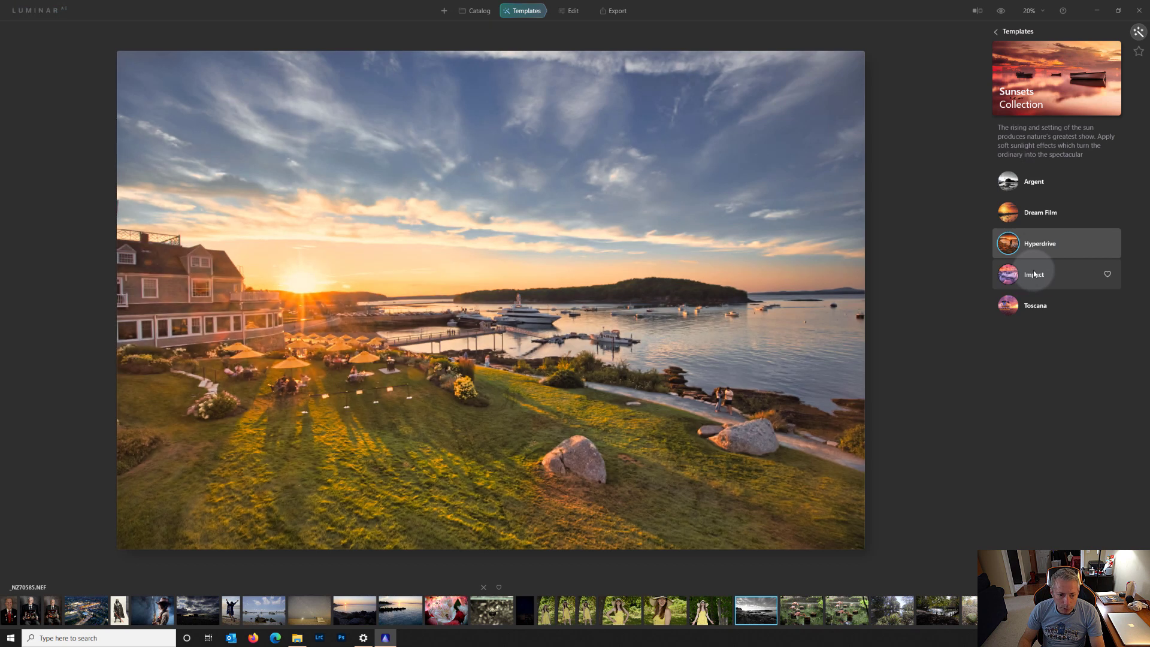
click(1034, 274)
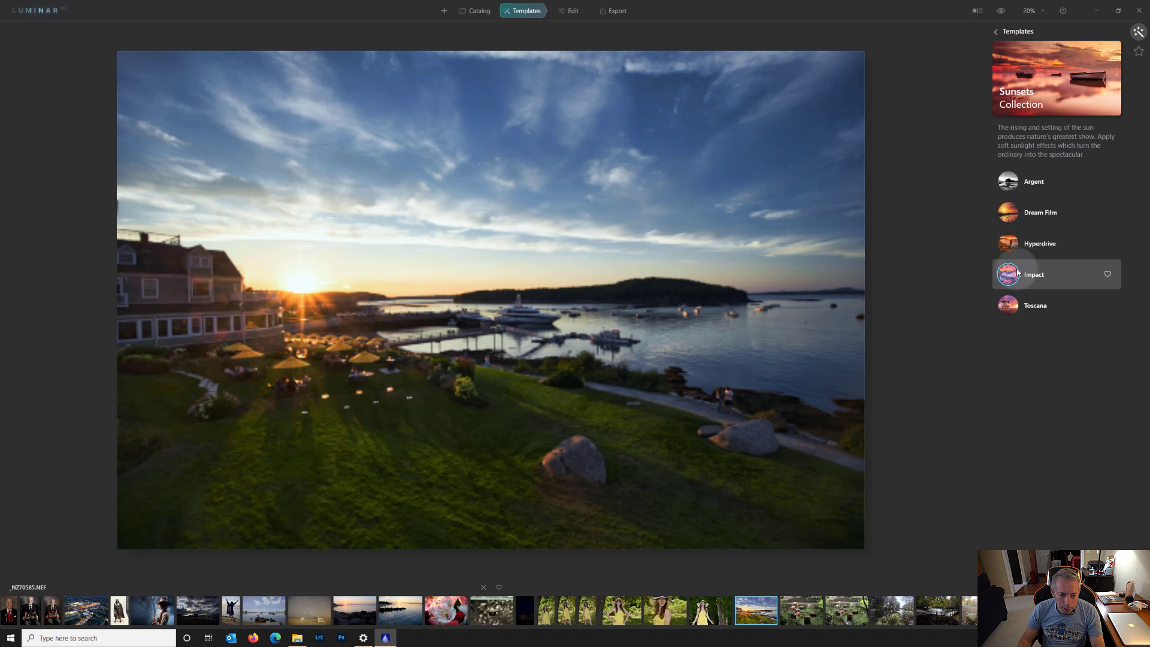
click(1039, 308)
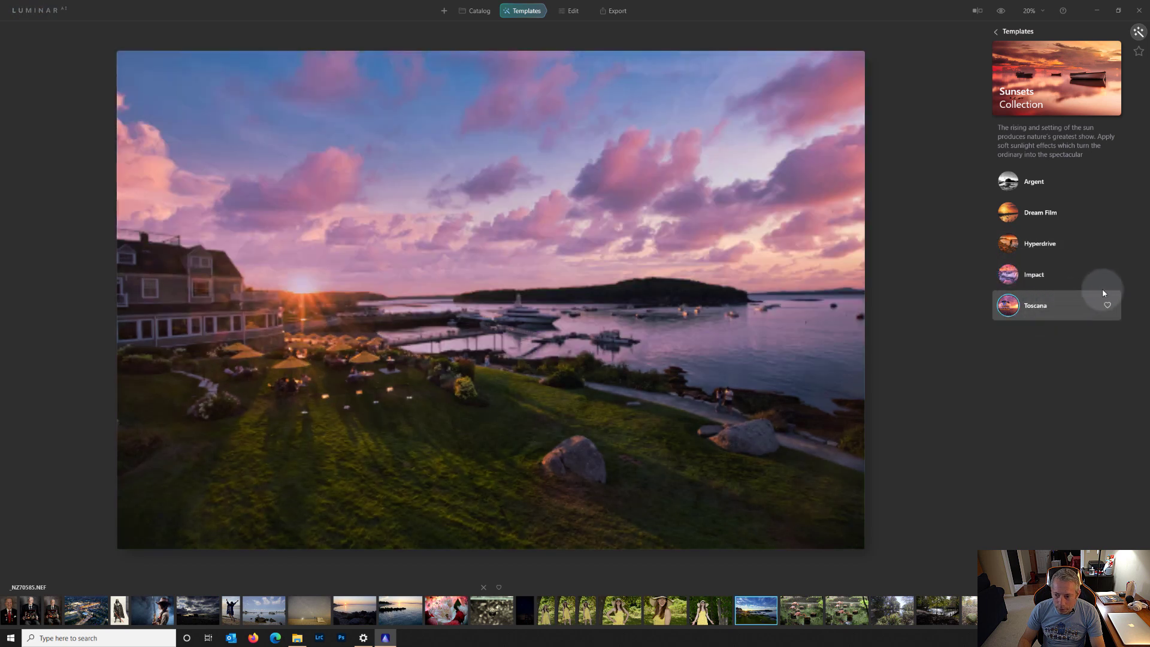
click(1050, 276)
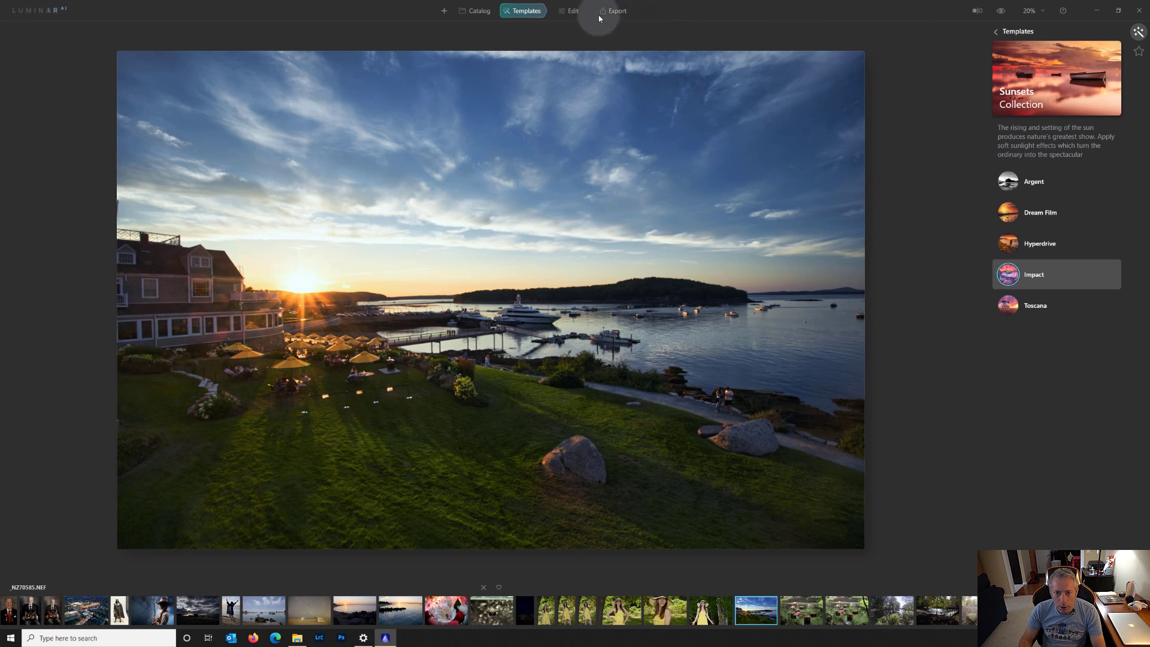
Set Shadows to 6 in the Light tool of the Essentials edits
click(570, 11)
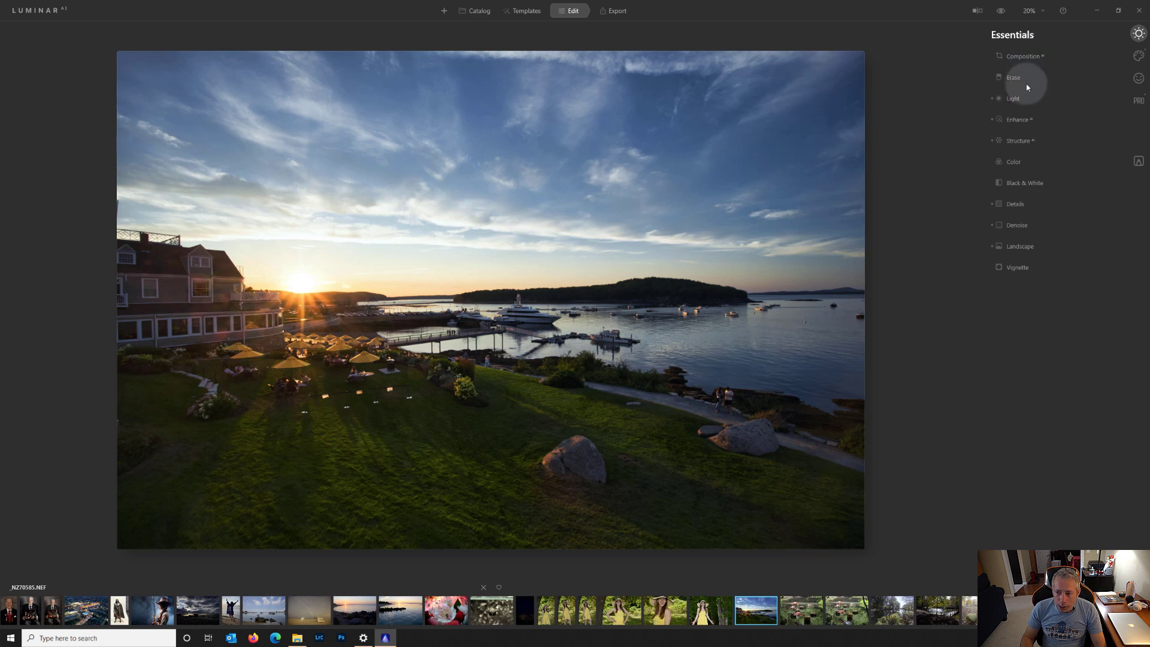
click(1016, 98)
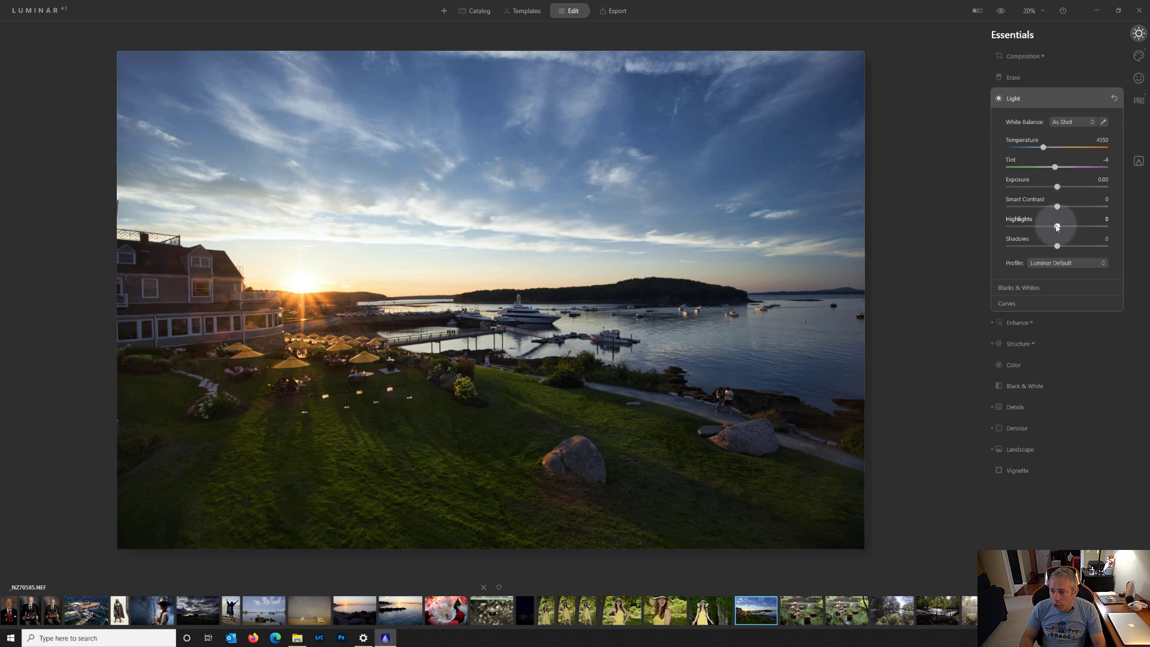
drag(1058, 246, 1024, 246)
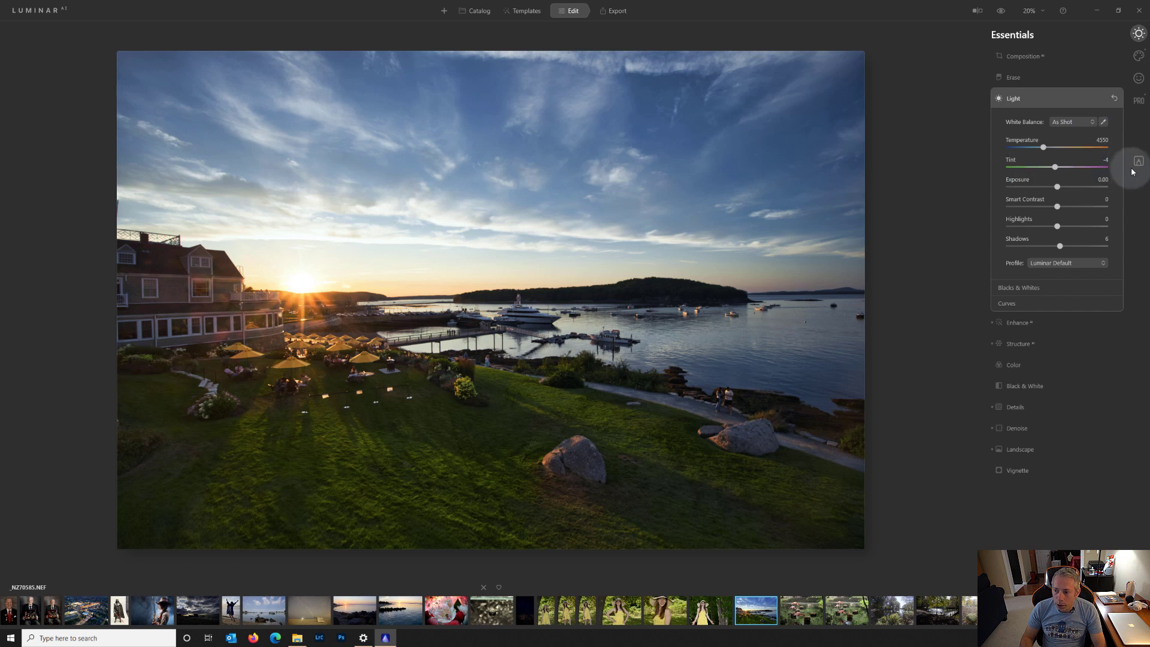
Examine the Professional Color Harmony controls, including Color Contrast, Split Color Warmth and Color Balance
click(1140, 101)
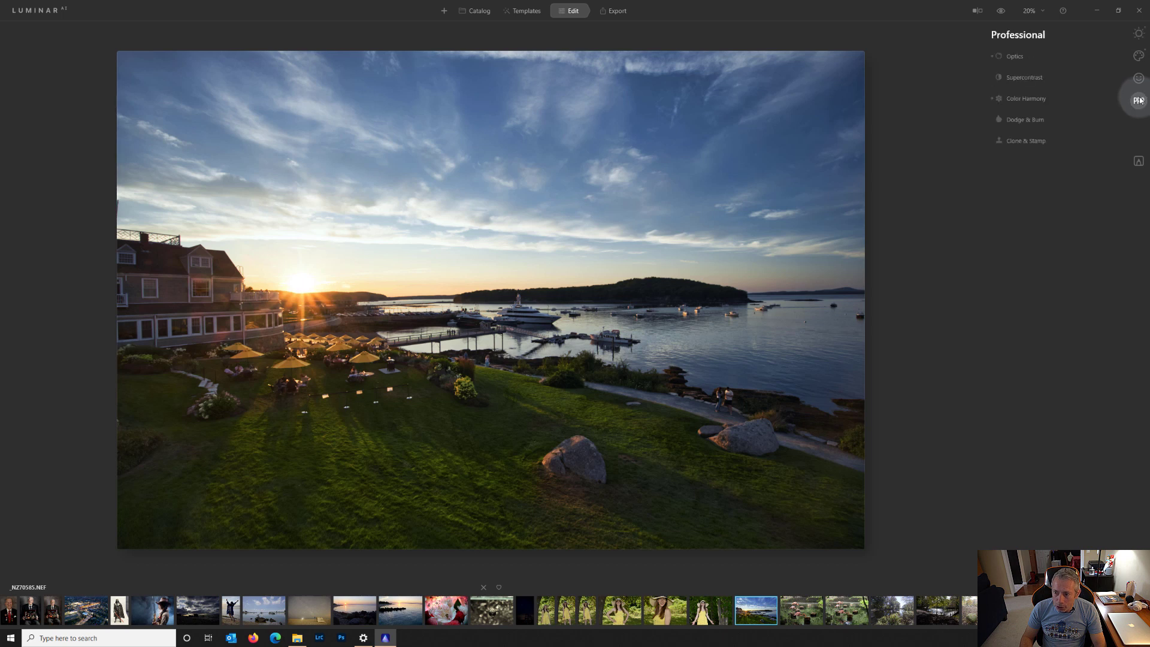
click(1016, 99)
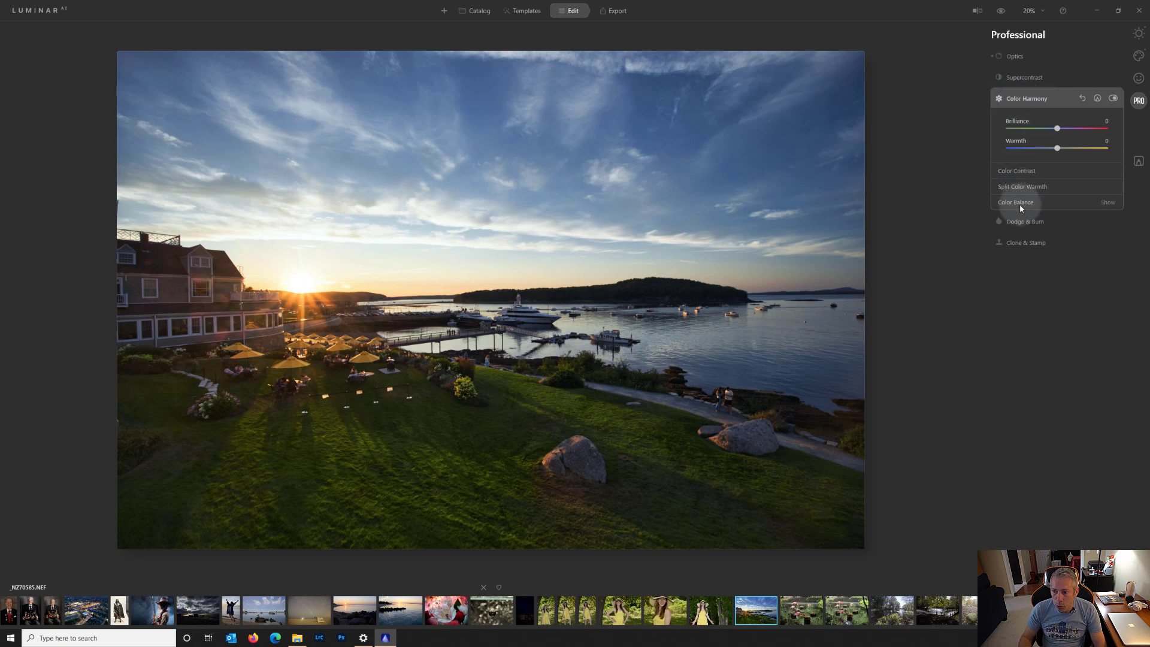
click(1021, 171)
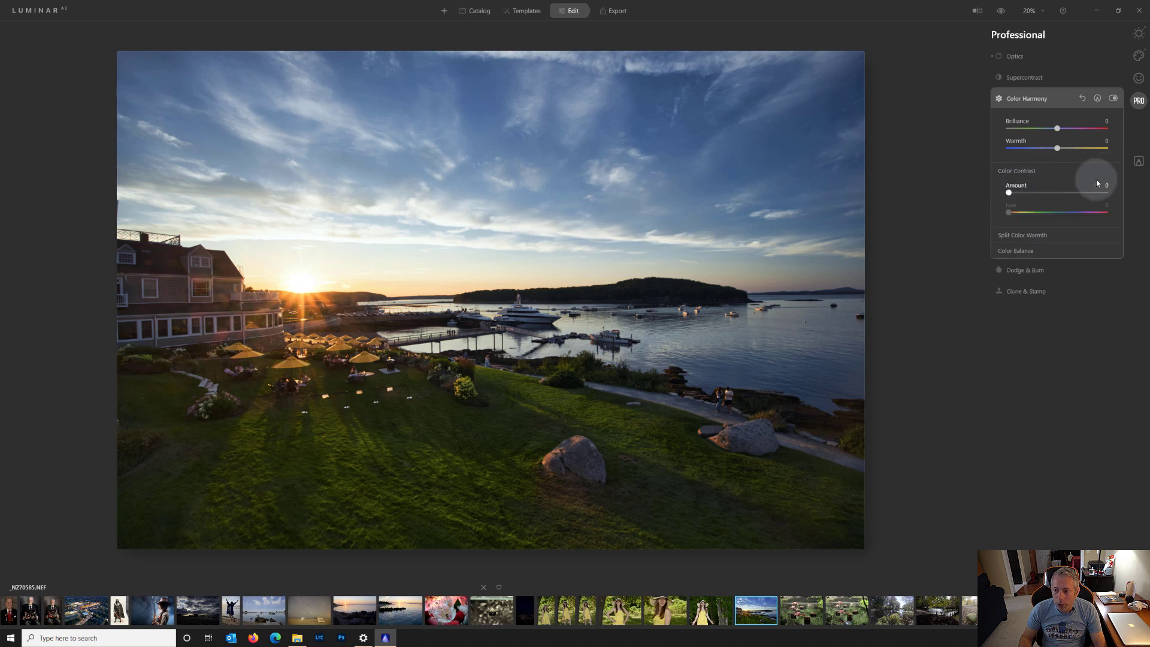
click(1020, 171)
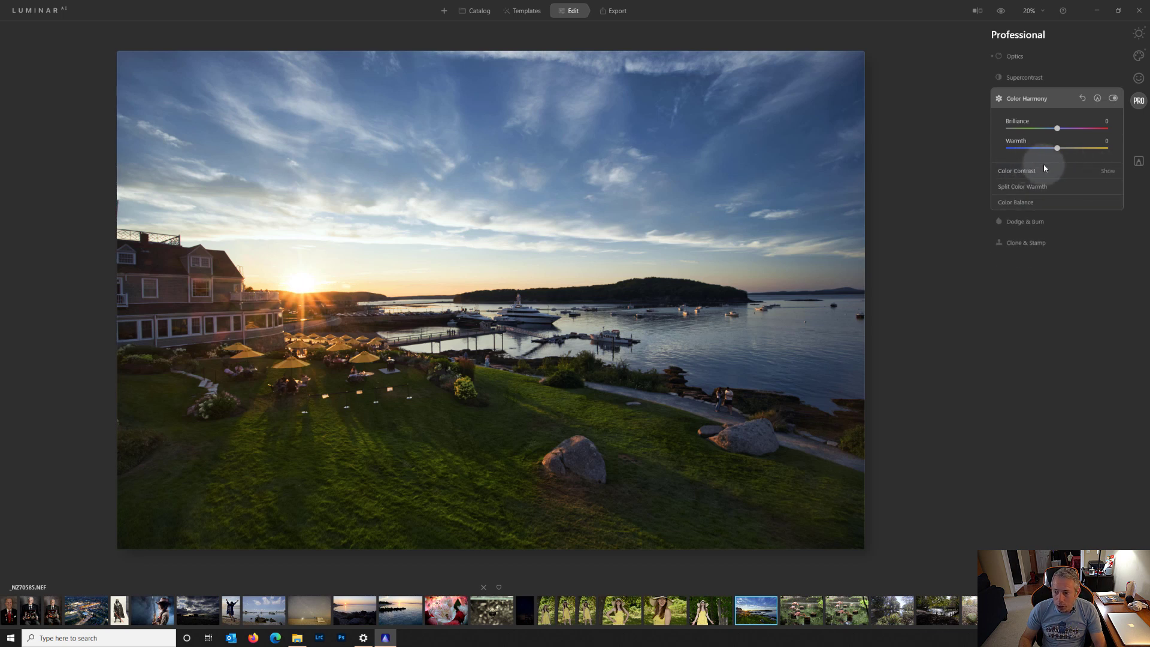
click(1016, 174)
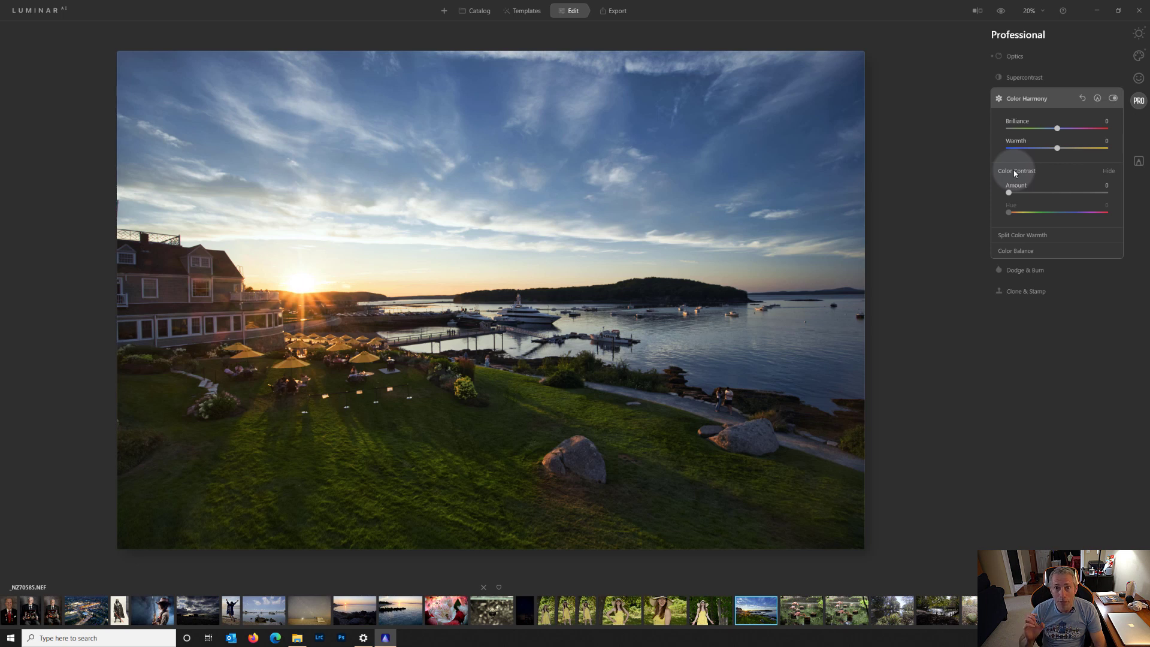
click(1014, 172)
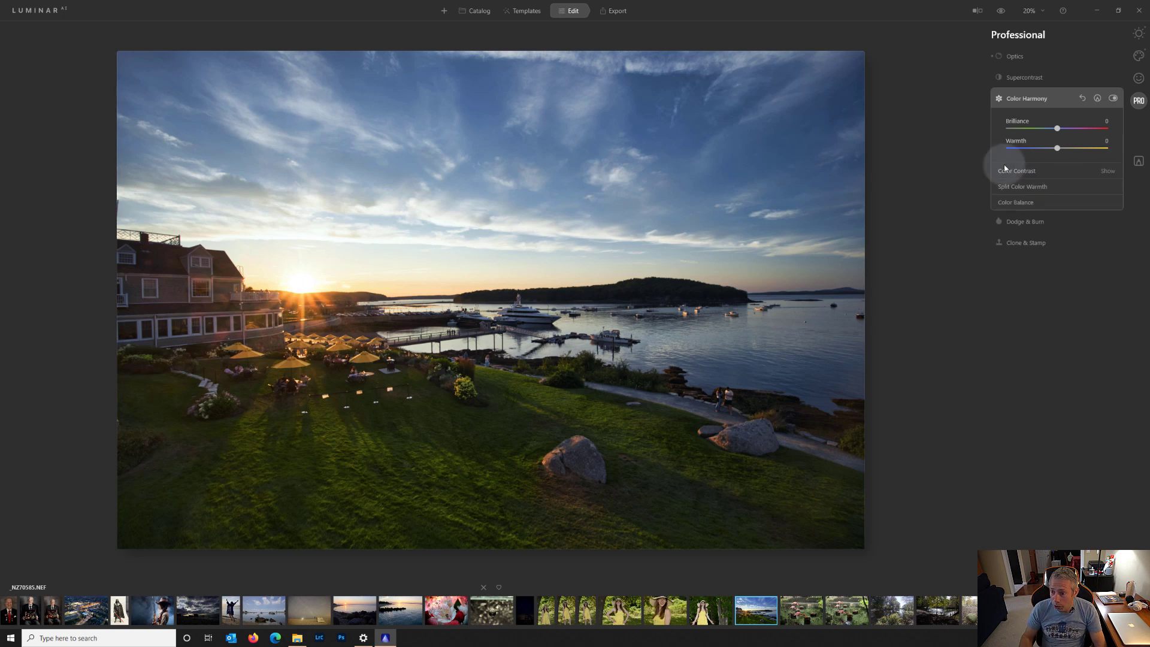
click(1022, 172)
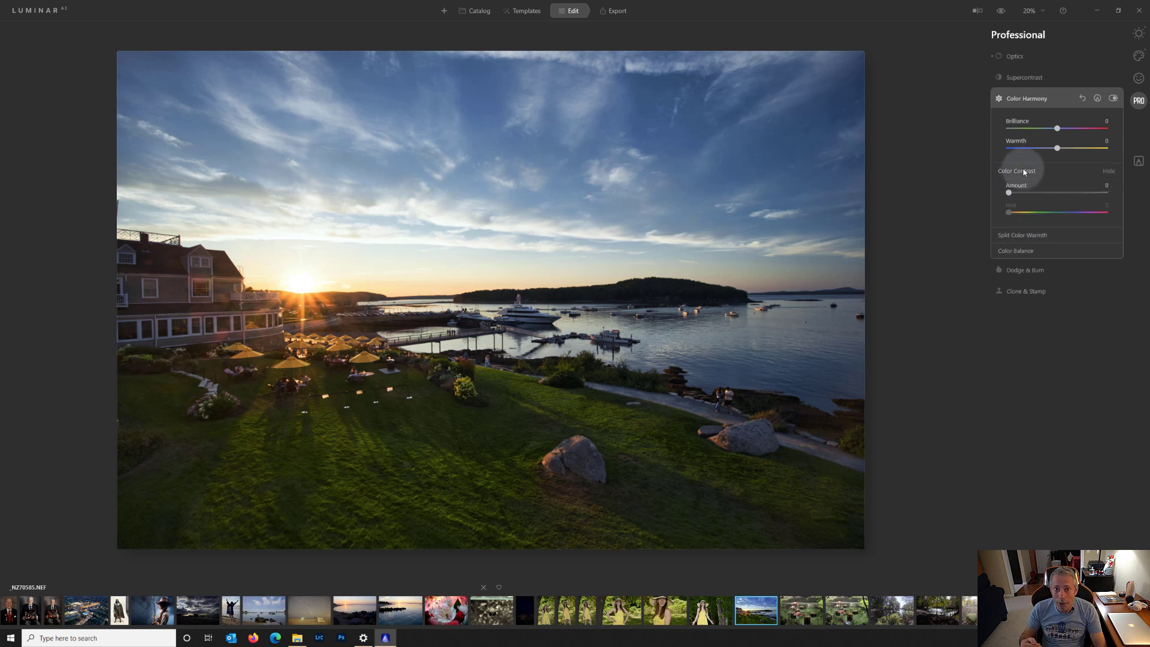
click(1039, 238)
click(1022, 299)
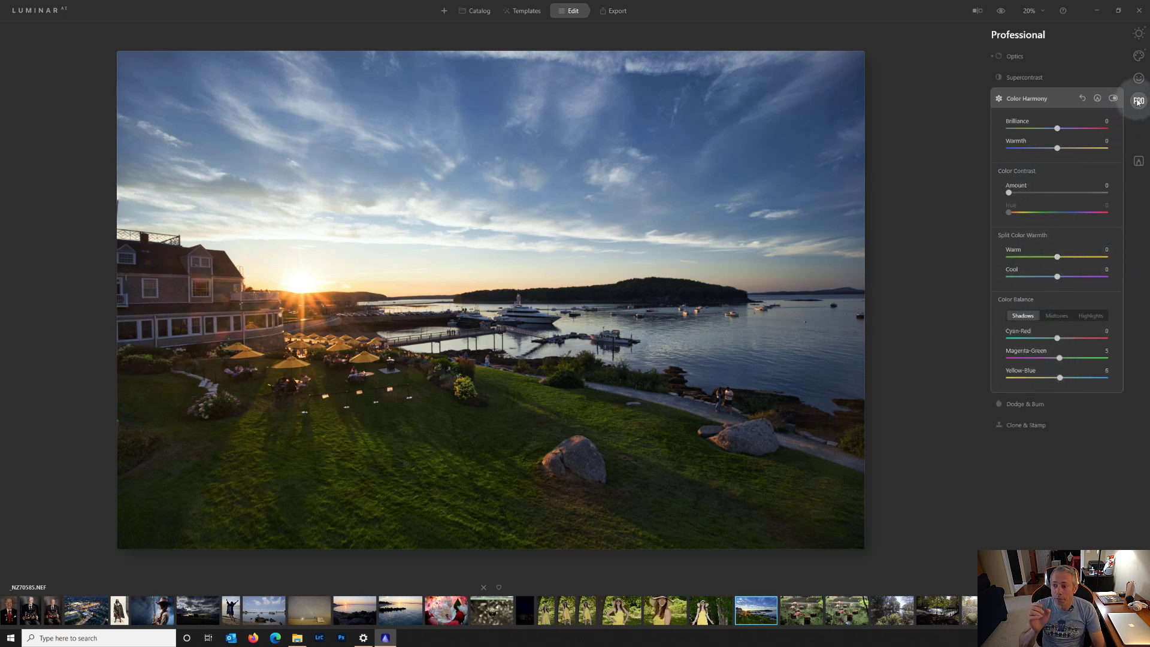
Add a Basic local mask adjustment and set its Exposure to 1.02
click(1139, 164)
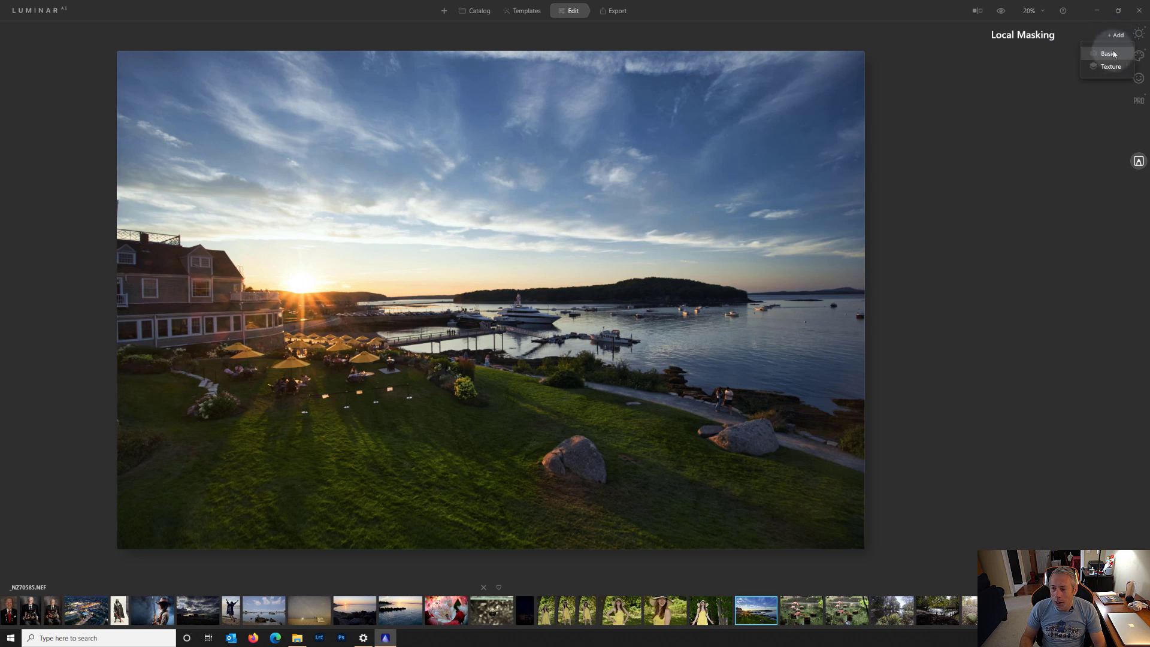
click(1113, 54)
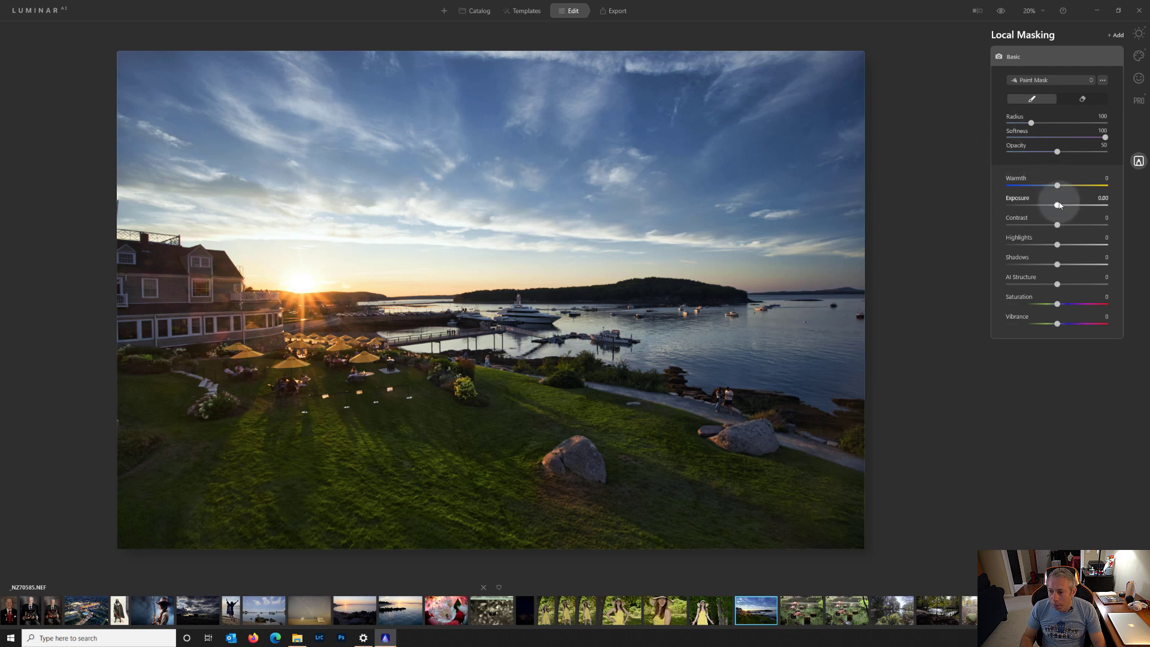
drag(1058, 206, 1065, 205)
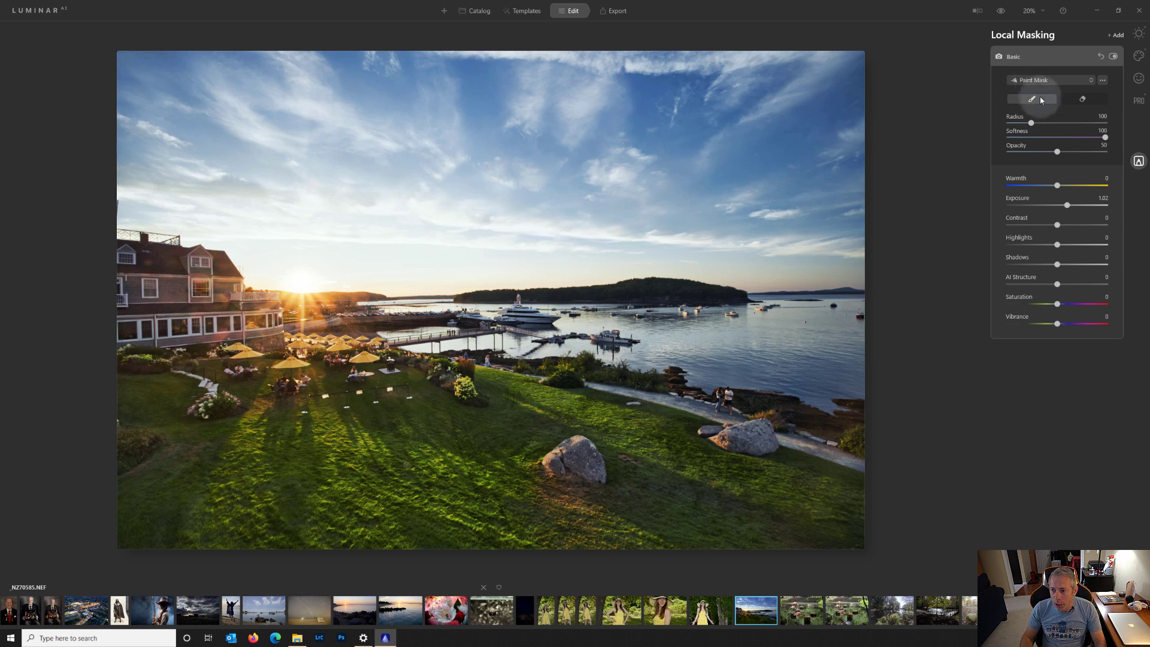
Keep the Paint Mask type and brush the mask over the lawn and terrace in the foreground
click(1066, 80)
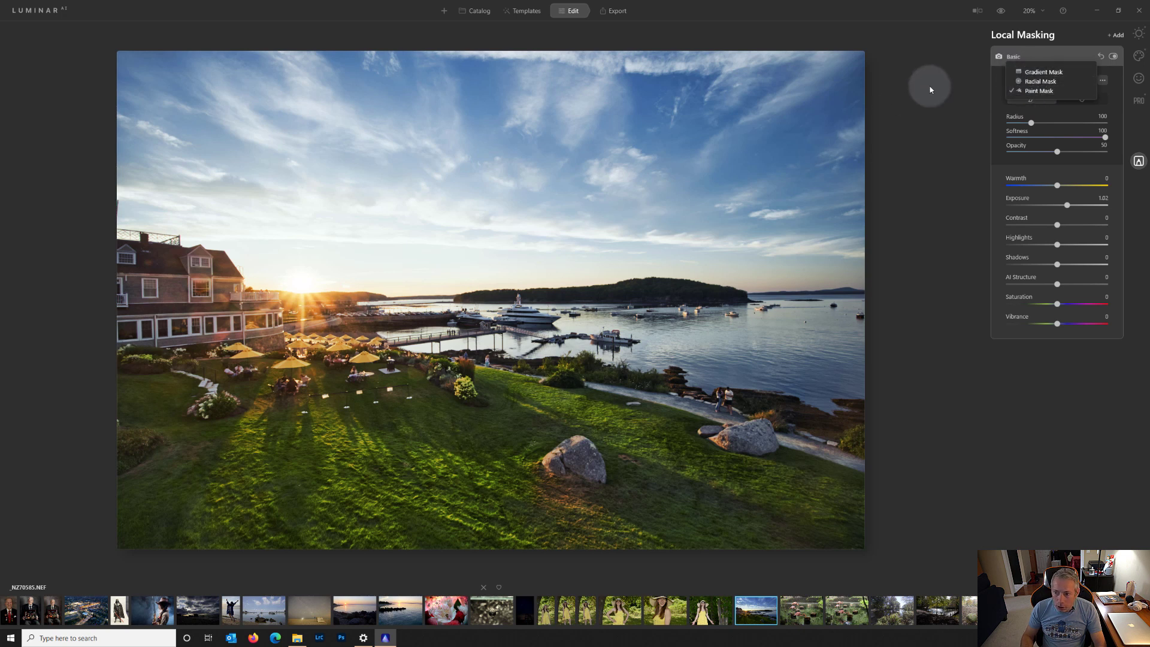
click(1038, 90)
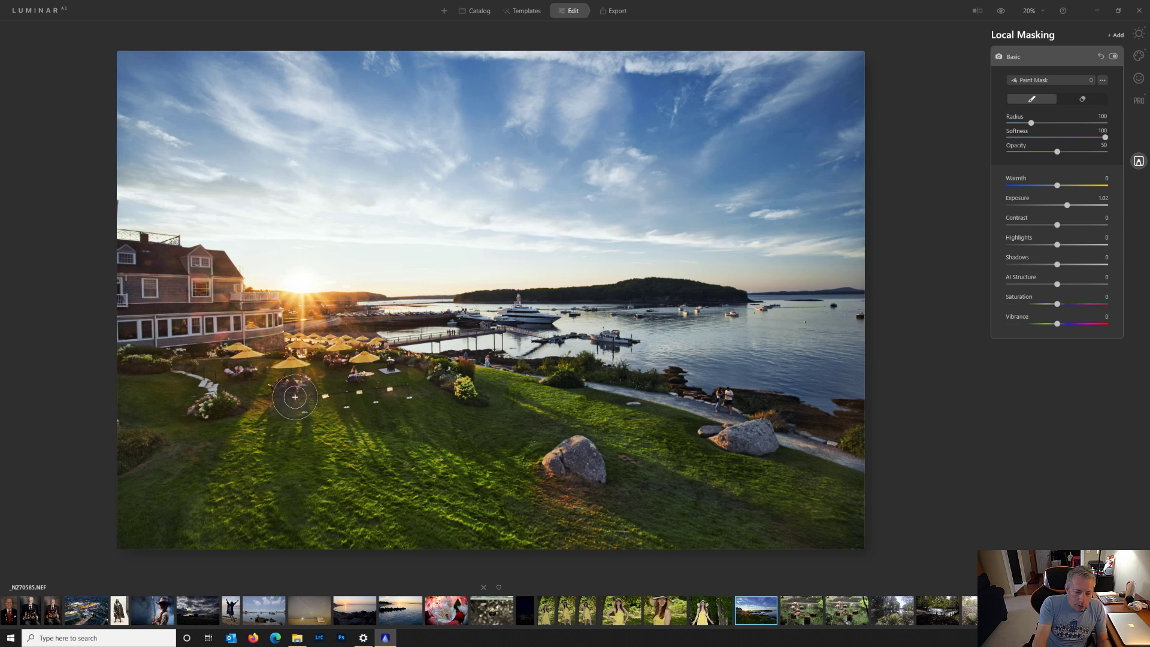
mouse_move(232, 362)
mouse_down()
mouse_move(336, 352)
mouse_move(127, 392)
mouse_move(207, 390)
mouse_up()
mouse_move(371, 367)
mouse_down()
mouse_move(419, 375)
mouse_move(139, 437)
mouse_move(409, 416)
mouse_move(430, 426)
mouse_move(172, 455)
mouse_move(118, 429)
mouse_move(109, 485)
mouse_move(127, 502)
mouse_move(126, 528)
mouse_move(851, 531)
mouse_move(836, 506)
mouse_move(678, 441)
mouse_move(461, 380)
mouse_move(789, 516)
mouse_move(518, 454)
mouse_move(652, 526)
mouse_move(413, 485)
mouse_move(220, 500)
mouse_move(451, 474)
mouse_move(369, 444)
mouse_move(239, 450)
mouse_move(196, 482)
mouse_move(171, 475)
mouse_move(97, 516)
mouse_move(254, 513)
mouse_move(404, 545)
mouse_move(115, 530)
mouse_move(657, 561)
mouse_move(848, 548)
mouse_move(868, 532)
mouse_move(824, 484)
mouse_move(626, 416)
mouse_move(418, 376)
mouse_move(109, 379)
mouse_up()
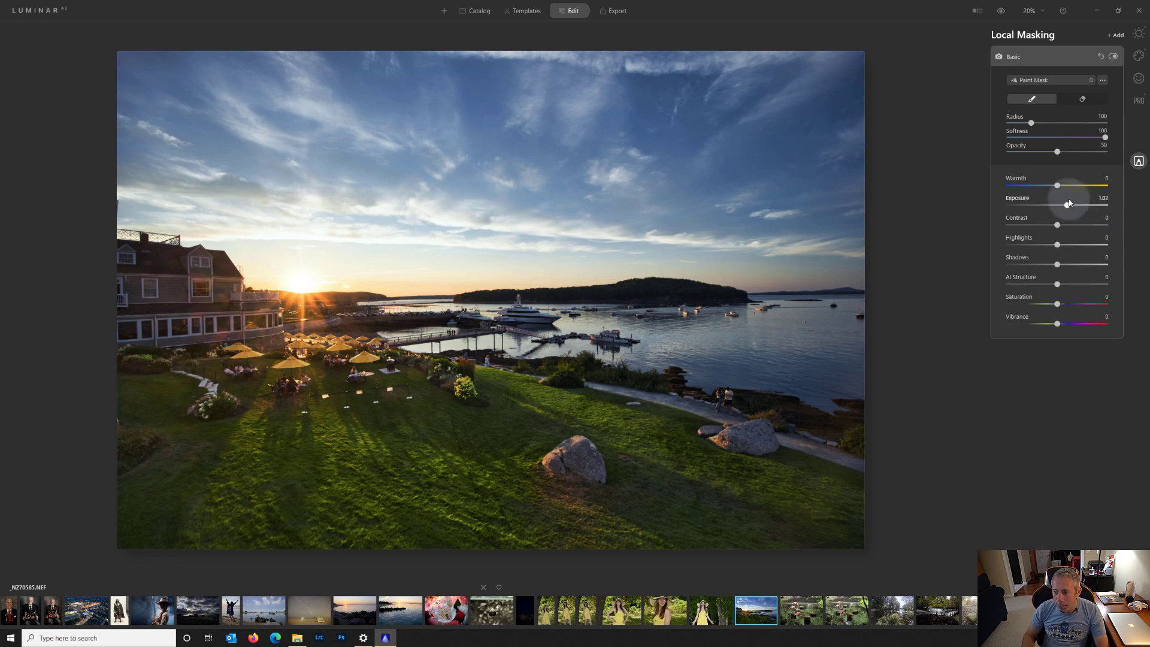
Set the foreground mask's Exposure to 1.95, Highlights to -21, Shadows to 71 and Saturation to -10
drag(1066, 205, 1114, 211)
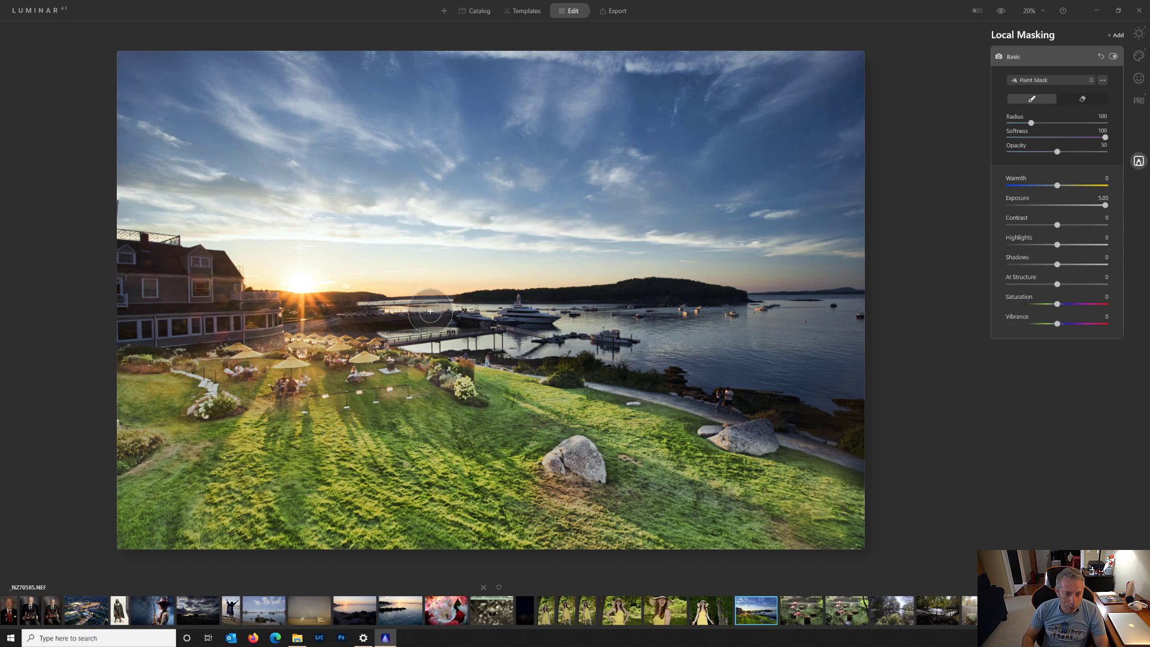
mouse_move(1105, 205)
mouse_down()
mouse_move(989, 213)
mouse_move(1013, 193)
mouse_move(1010, 203)
mouse_move(1073, 214)
mouse_up()
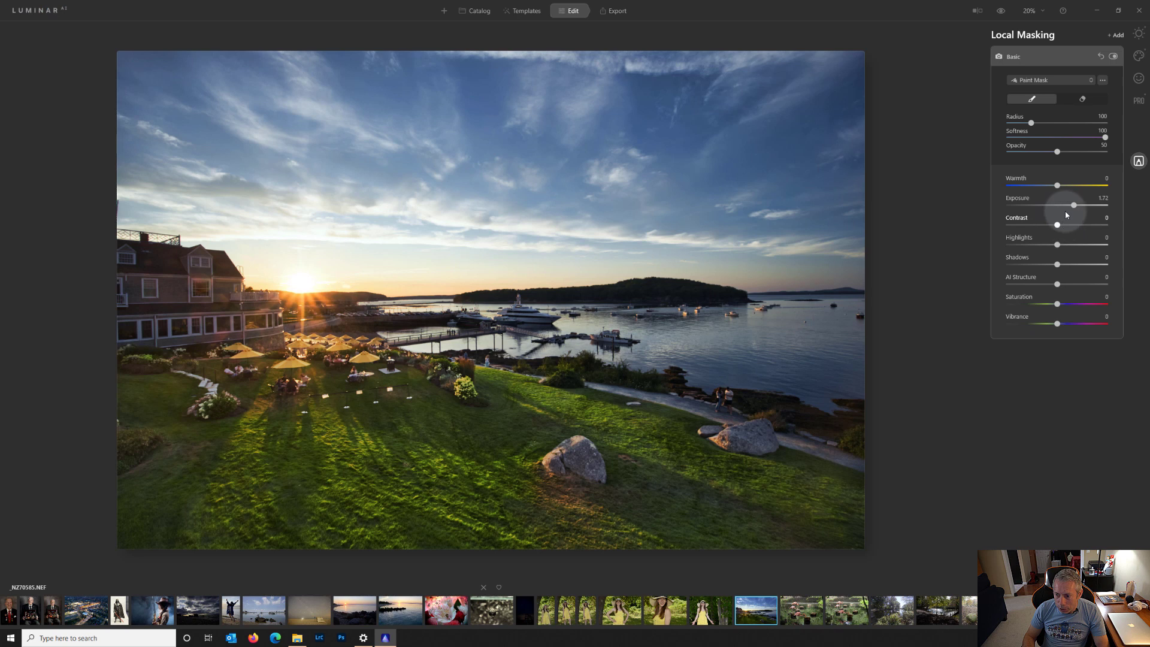
drag(1070, 204, 1076, 205)
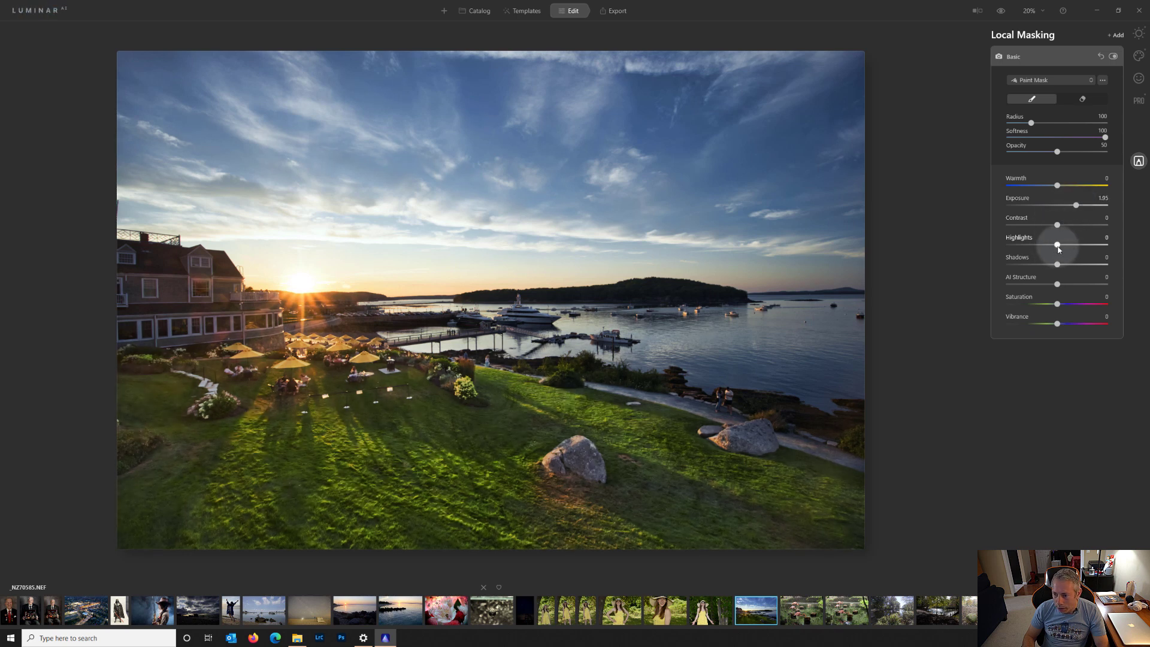
mouse_move(1059, 247)
mouse_down()
mouse_move(1045, 246)
mouse_move(1090, 263)
mouse_up()
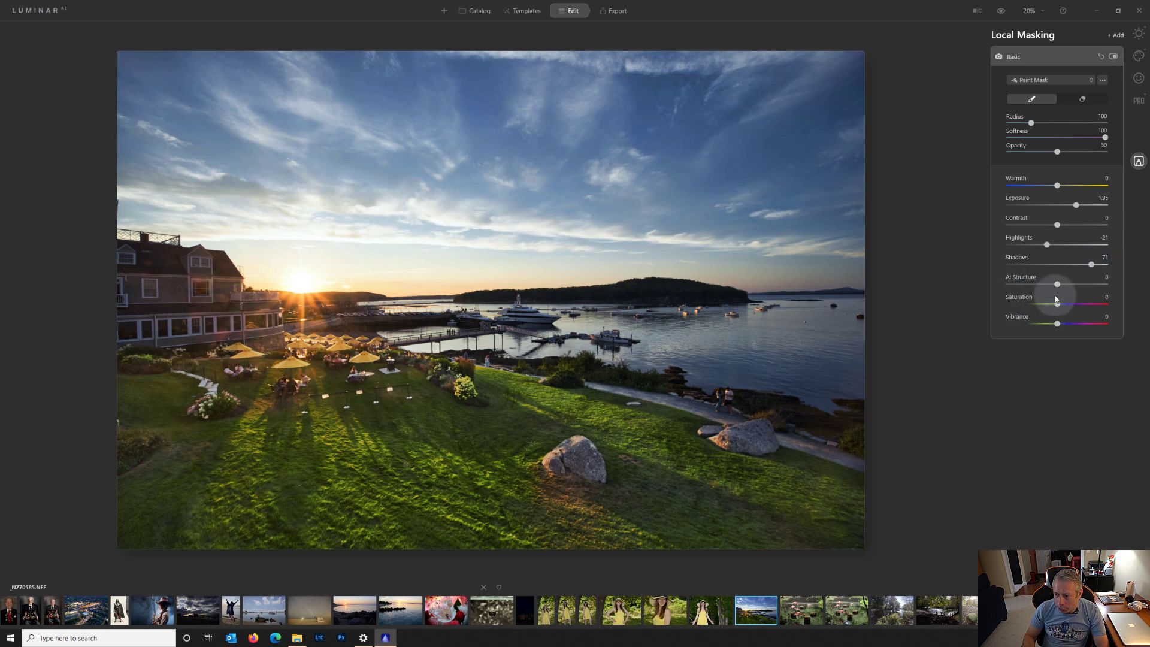
drag(1057, 308, 1055, 305)
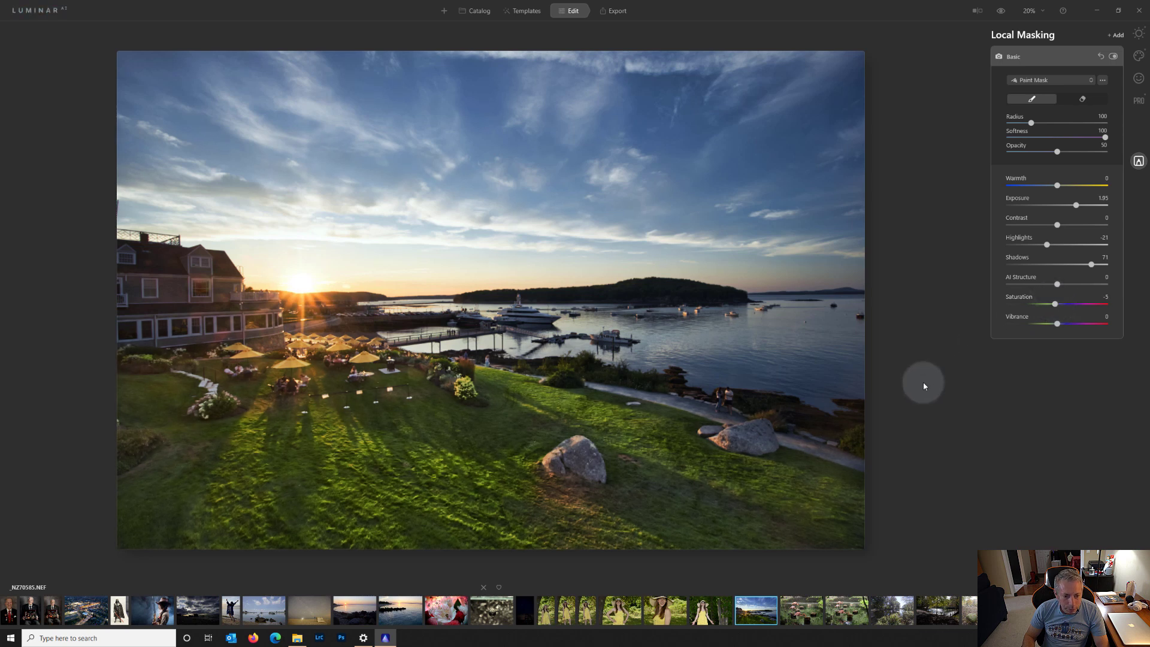
drag(1054, 305, 1052, 306)
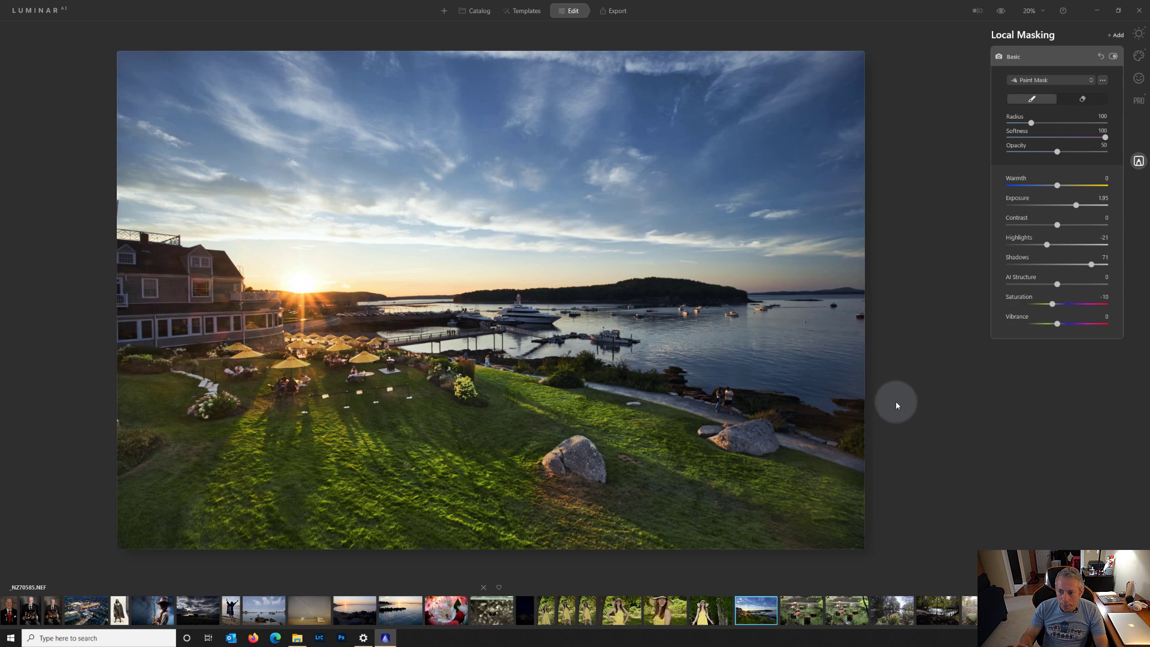
Add a second Basic local mask and paint it over the building beside the harbour
click(1115, 35)
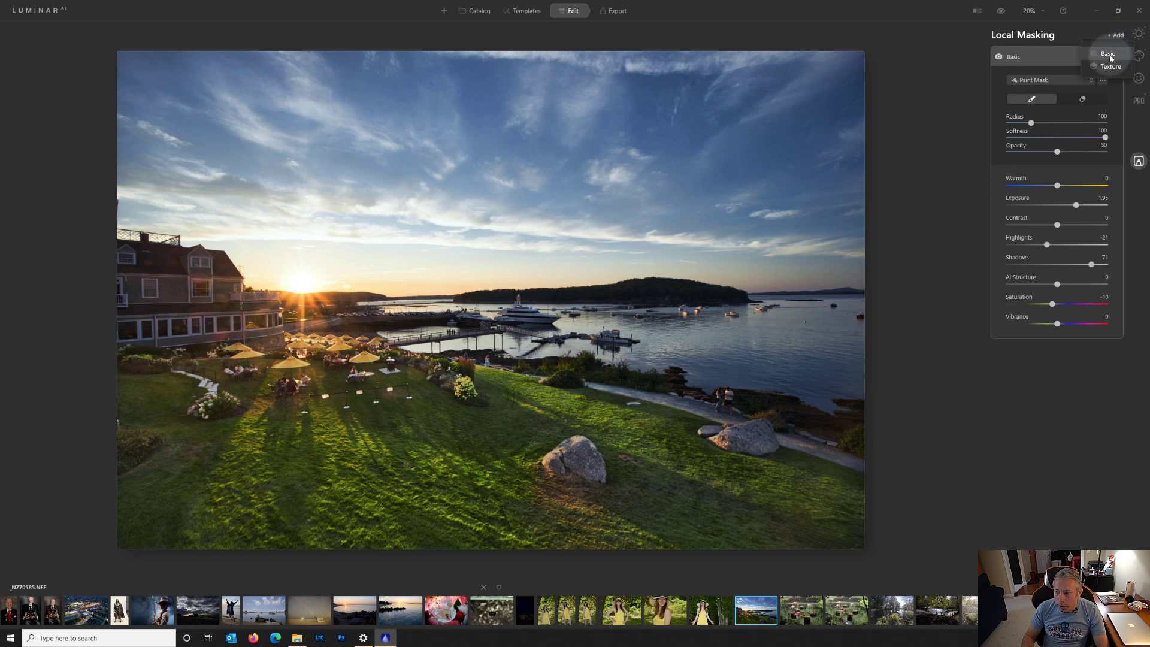
click(1108, 54)
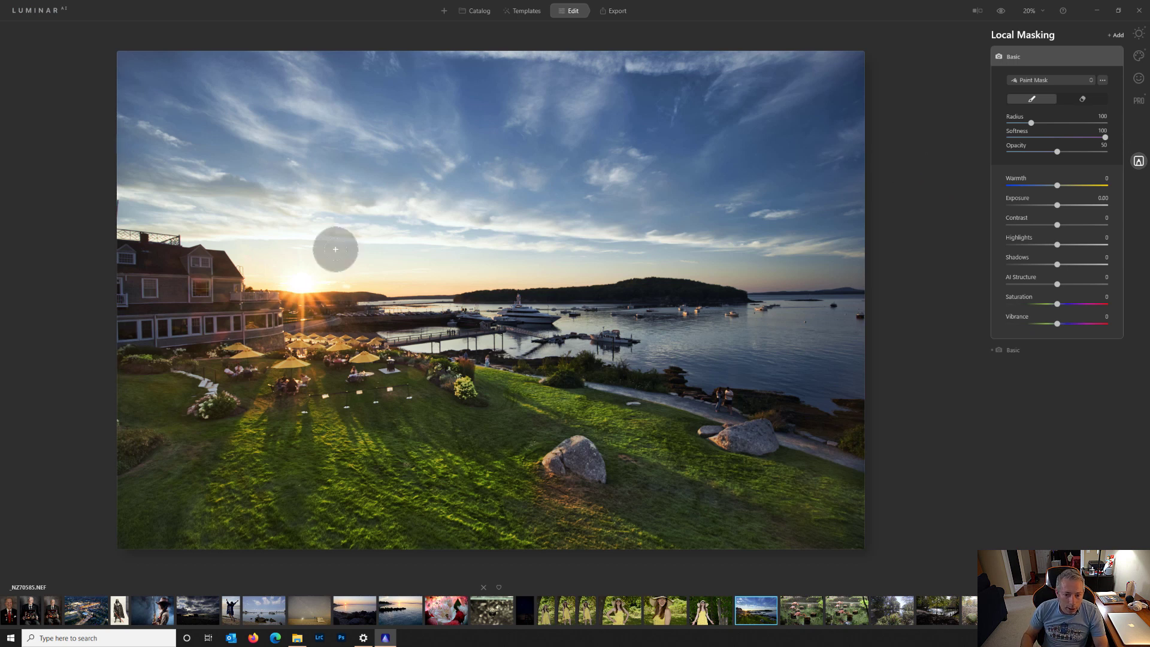
mouse_move(176, 265)
mouse_down()
mouse_move(210, 268)
mouse_move(88, 261)
mouse_move(146, 272)
mouse_move(114, 331)
mouse_move(249, 335)
mouse_move(265, 330)
mouse_move(270, 309)
mouse_move(210, 307)
mouse_move(212, 266)
mouse_move(112, 256)
mouse_move(189, 260)
mouse_move(113, 319)
mouse_move(206, 326)
mouse_up()
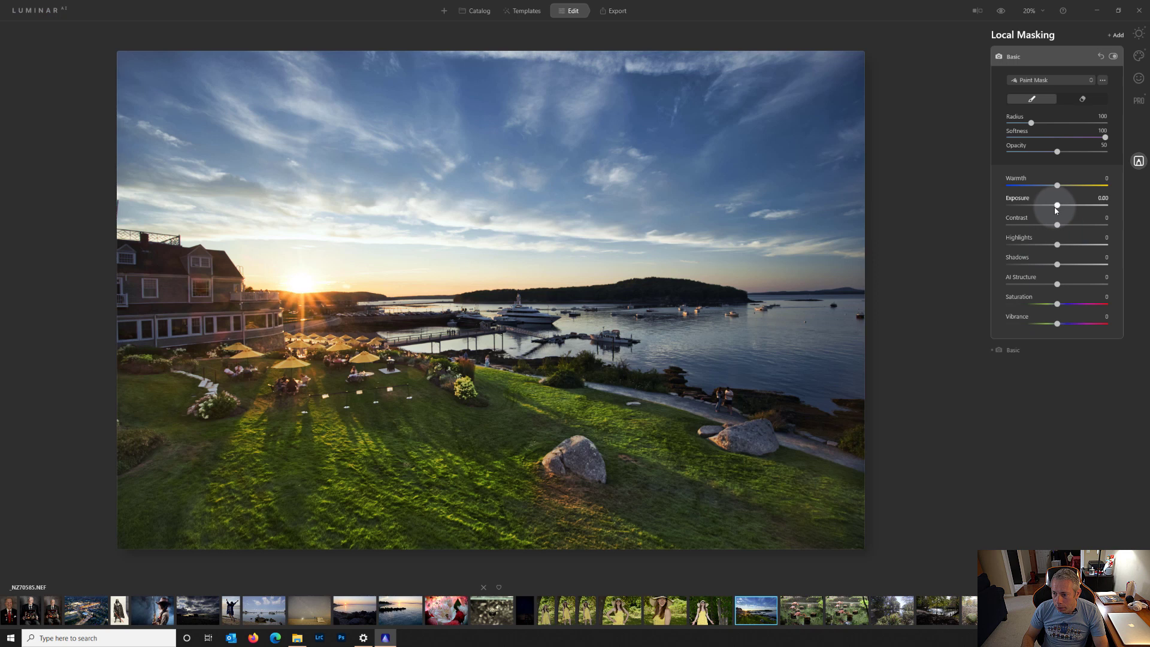
Set the building mask's Exposure to 1.12 and Shadows to 64, then check the settings of both Basic masks
mouse_move(1056, 210)
mouse_down()
mouse_move(1093, 203)
mouse_move(1027, 207)
mouse_move(1117, 198)
mouse_move(975, 200)
mouse_move(1069, 205)
mouse_up()
drag(1057, 264, 1088, 264)
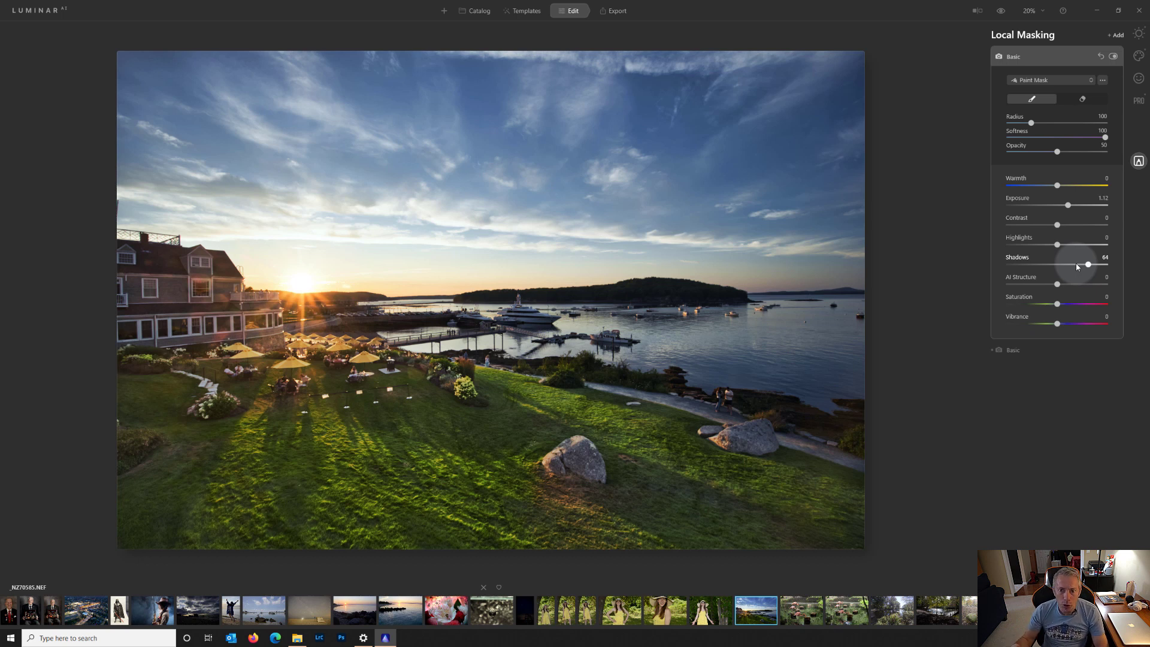
click(1018, 352)
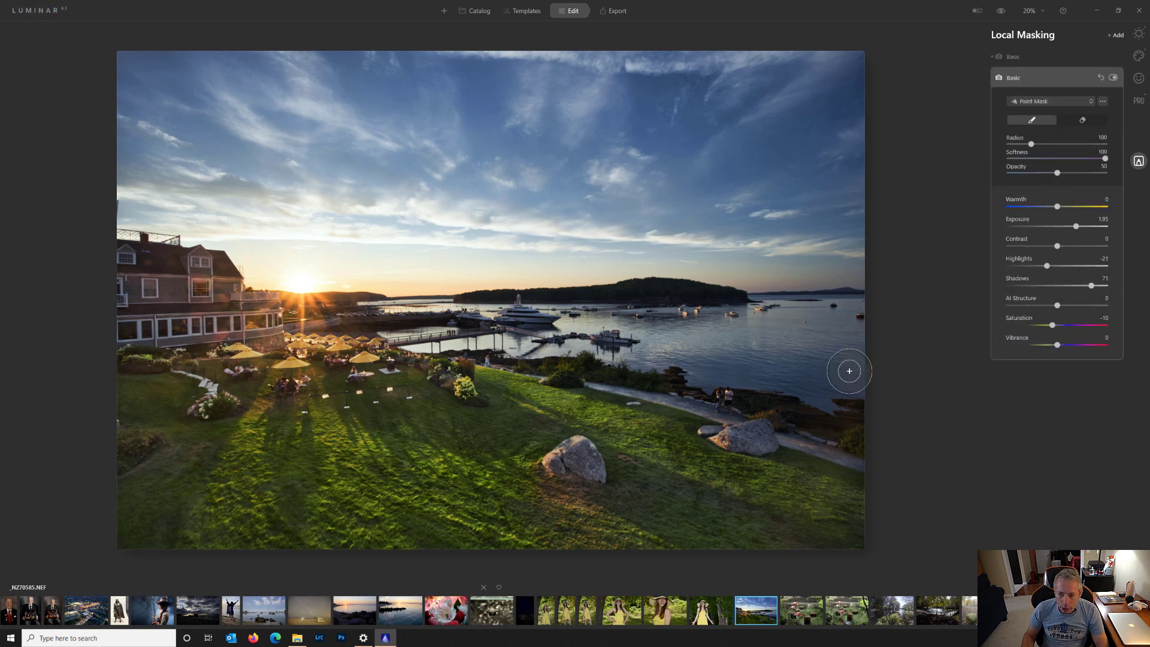
click(1015, 58)
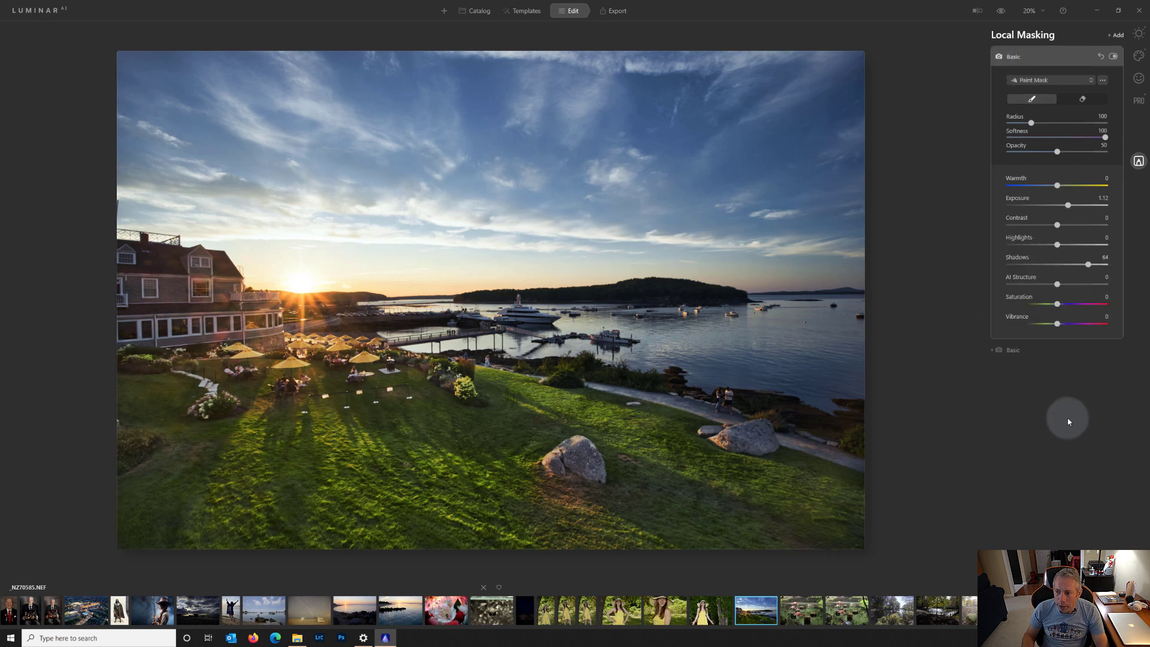